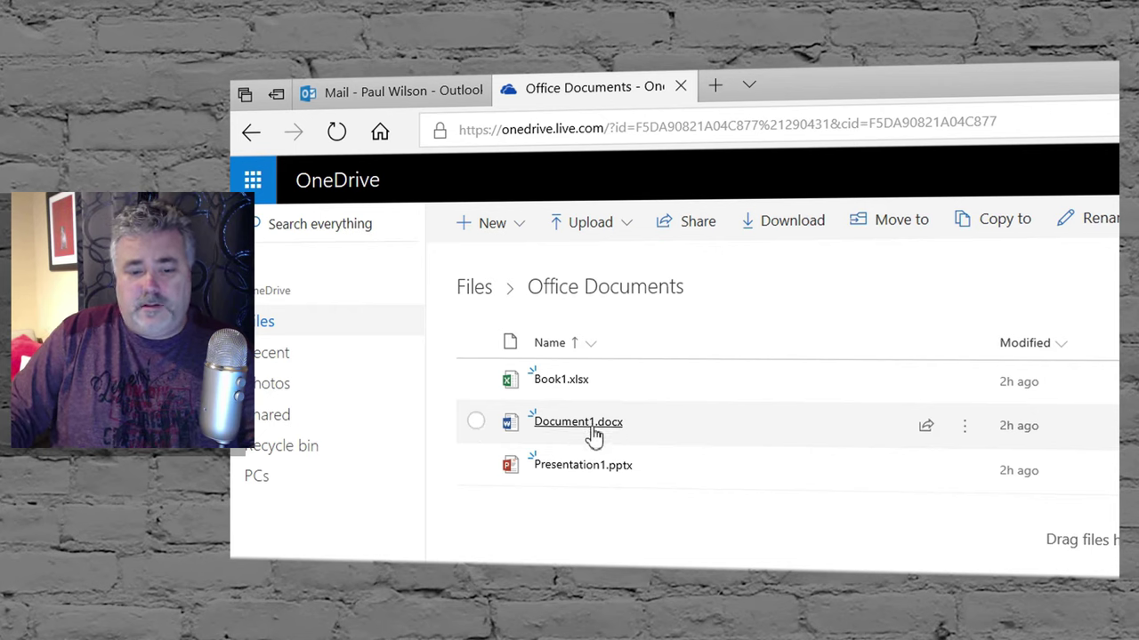
# Step: Generate a view-only OneDrive share link for Document1.docx with Allow editing turned off
pyautogui.click(476, 424)
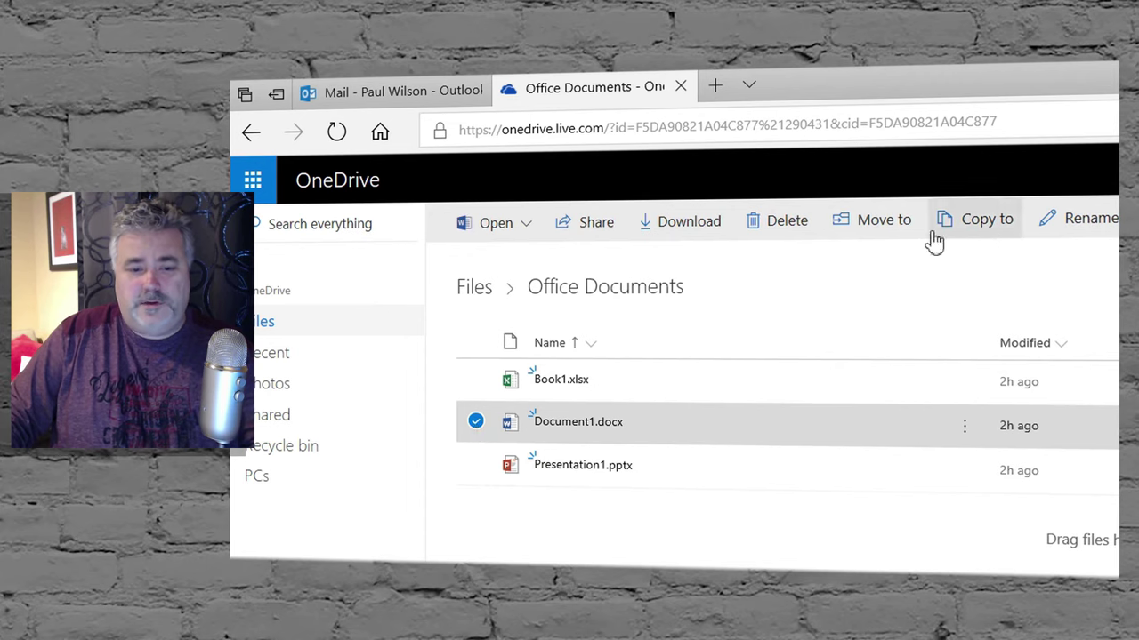
pyautogui.click(600, 233)
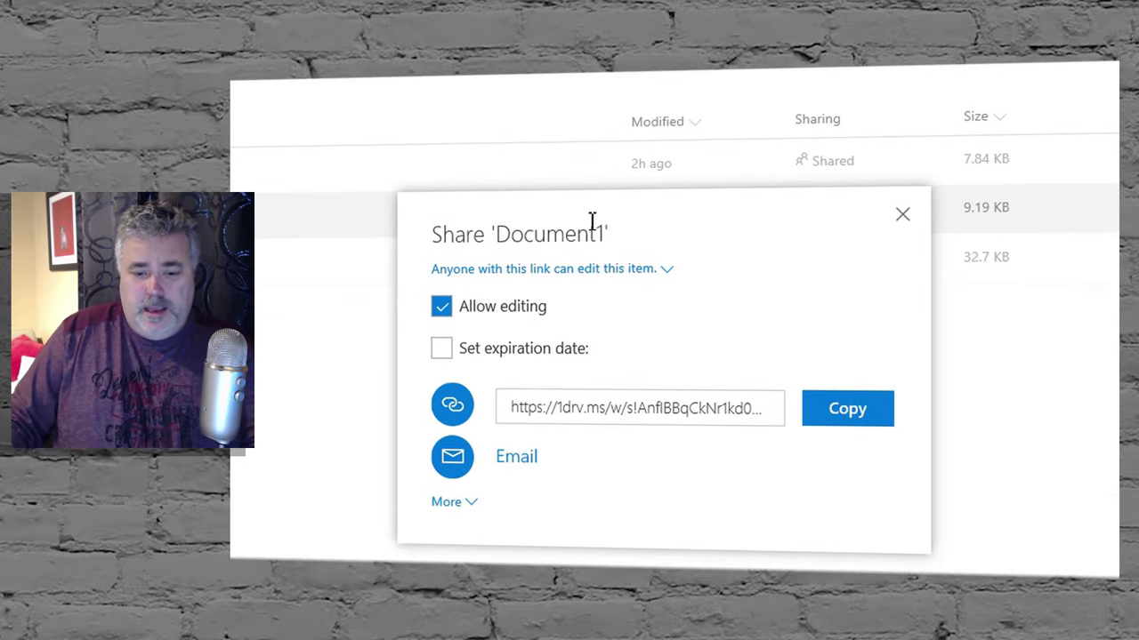
pyautogui.click(442, 307)
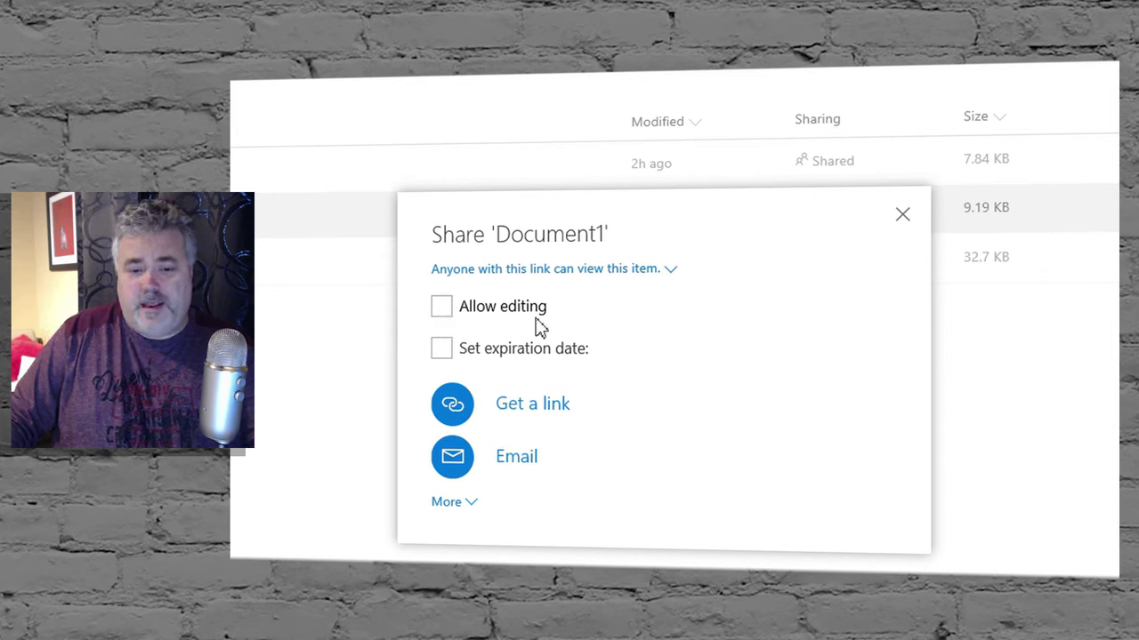
pyautogui.click(543, 409)
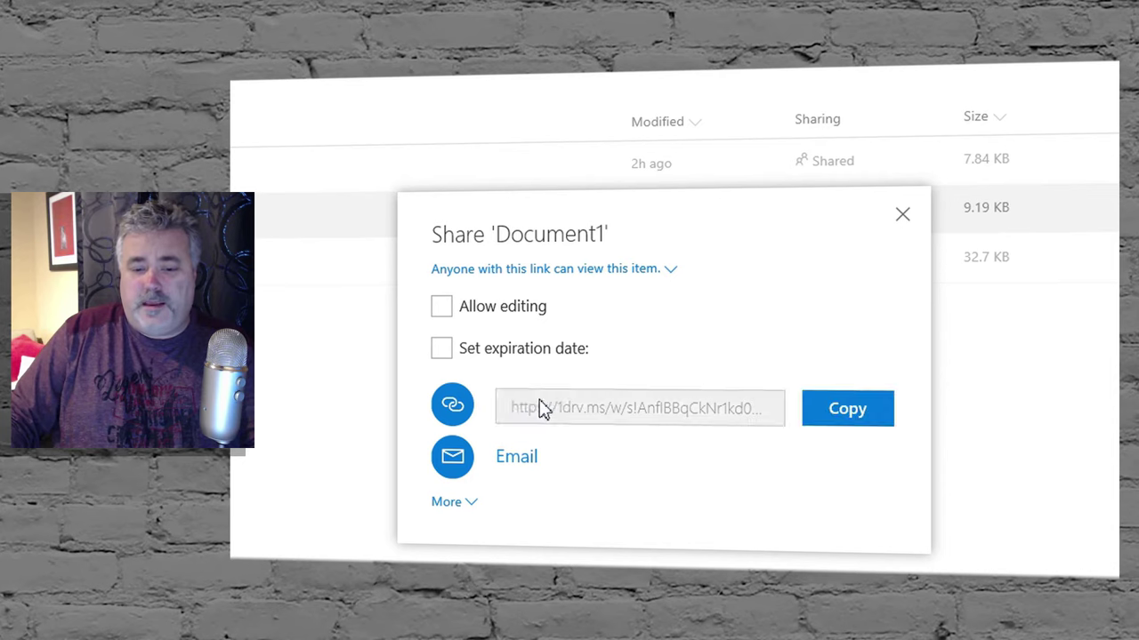
# Step: Copy the share link, then select fluid box FB_192 and open the Objects list in Captivate
pyautogui.click(854, 415)
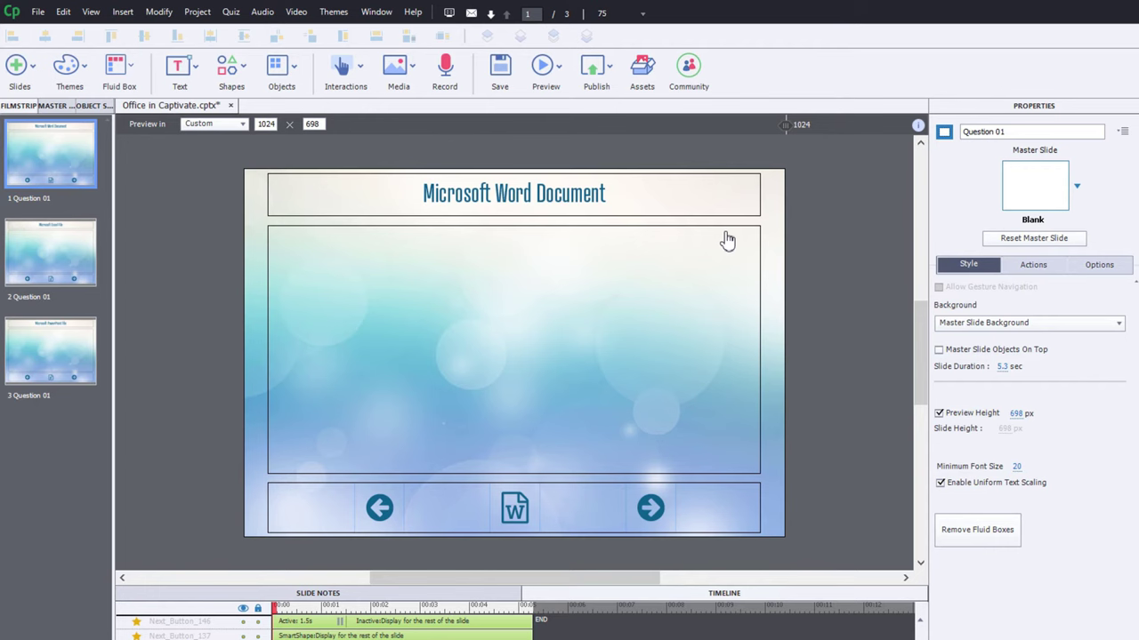
pyautogui.click(563, 328)
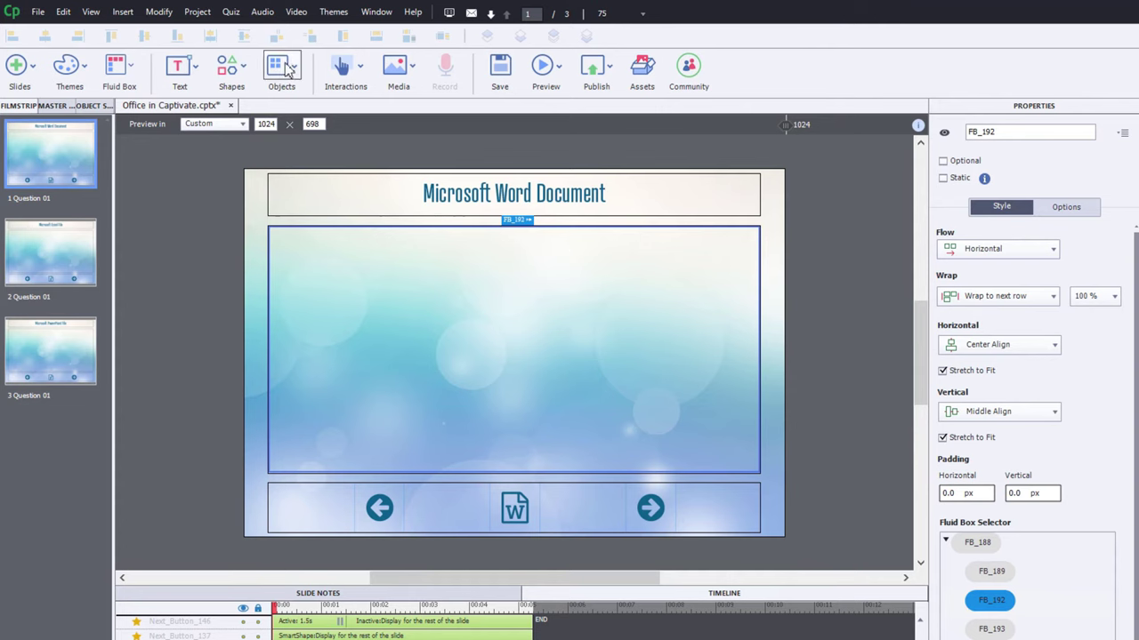
pyautogui.click(359, 70)
pyautogui.click(295, 69)
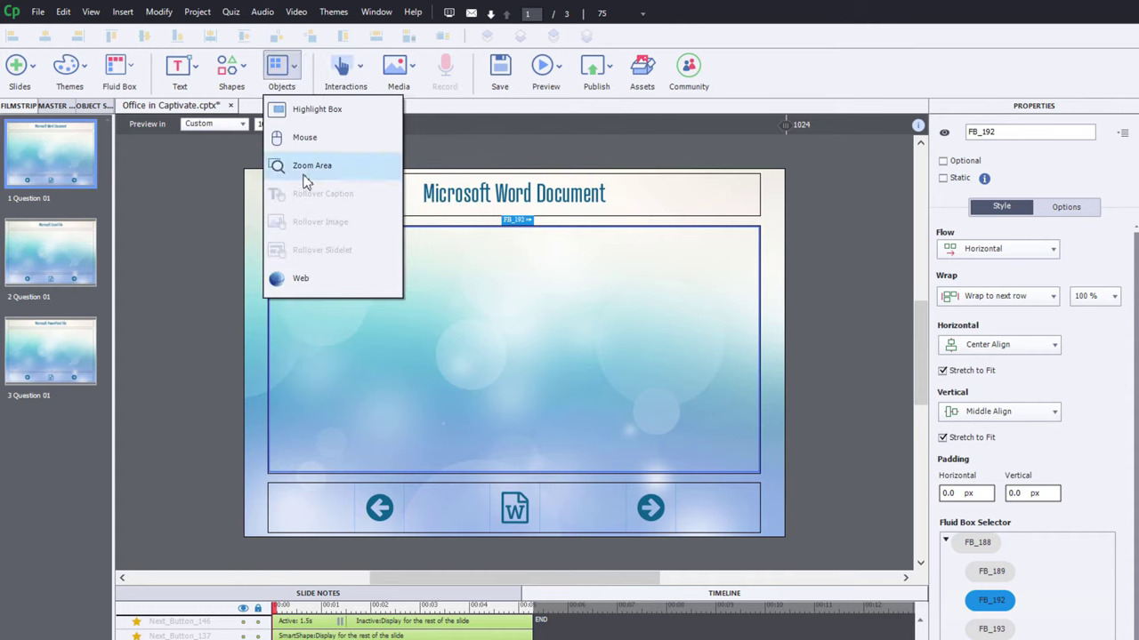
# Step: Insert a Web object and replace its address with the pasted OneDrive link for Document1
pyautogui.click(302, 279)
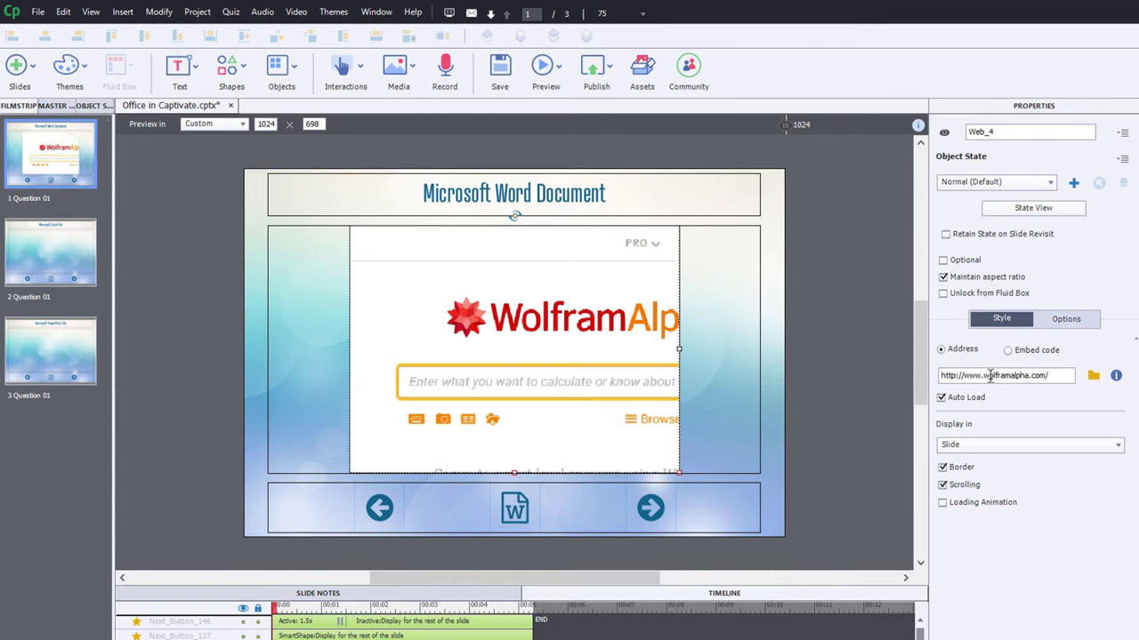
pyautogui.click(1018, 375)
pyautogui.tripleClick(1018, 376)
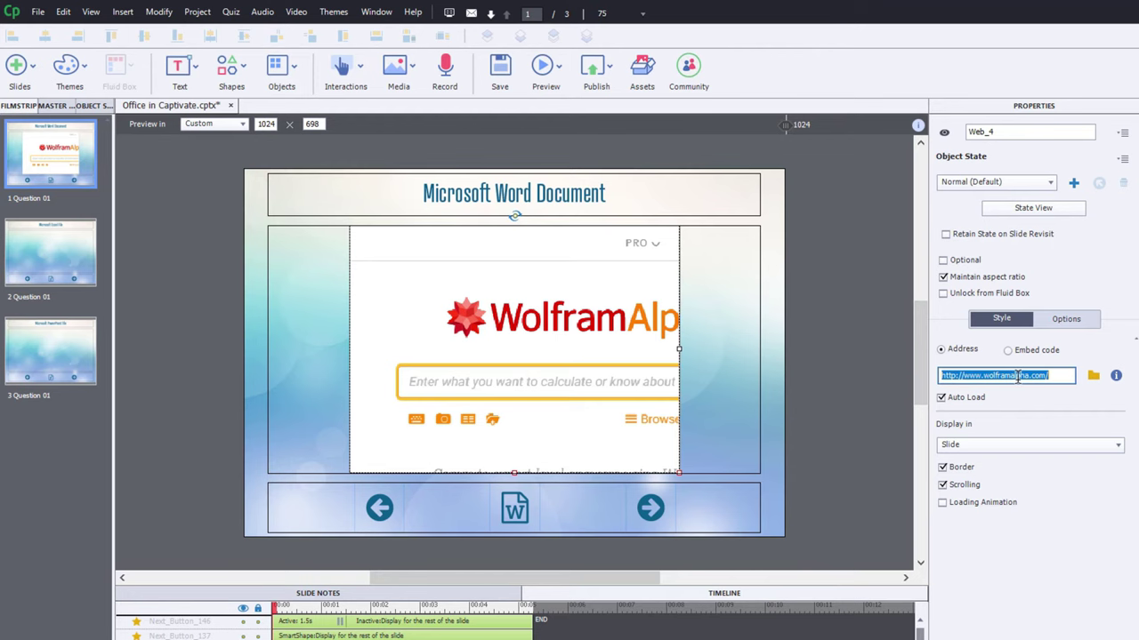
pyautogui.hotkey('ctrl', 'v')
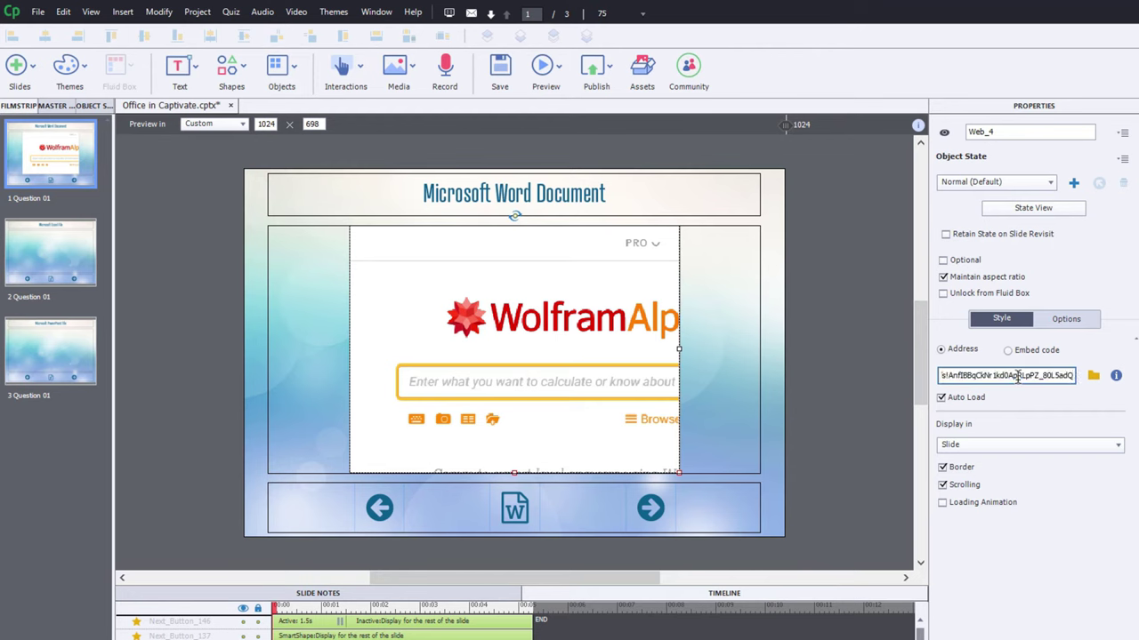
pyautogui.press('Return')
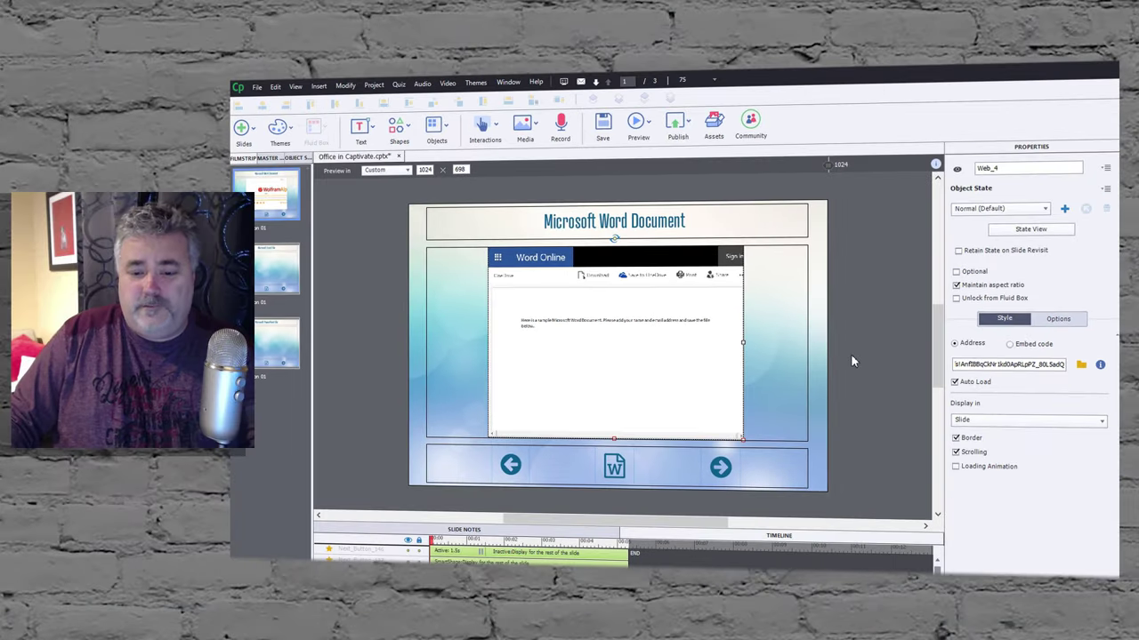
# Step: Turn off Maintain aspect ratio so the Word Online web object fills the frame
pyautogui.click(957, 285)
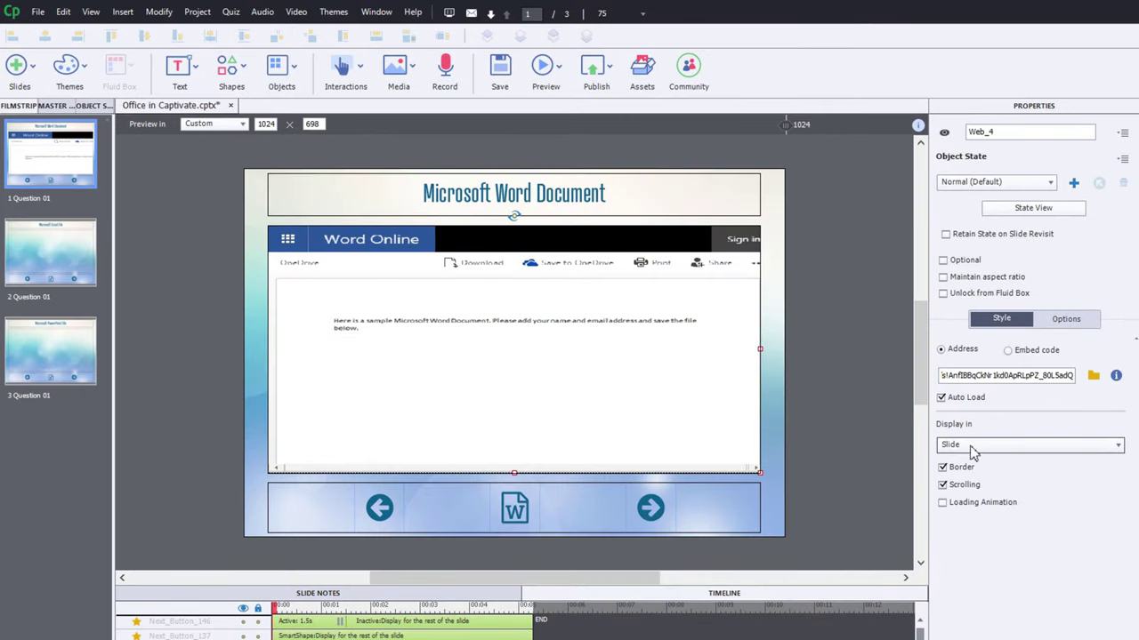
# Step: Set the web object to display in a New Browser Window, then select the Word icon button
pyautogui.click(972, 449)
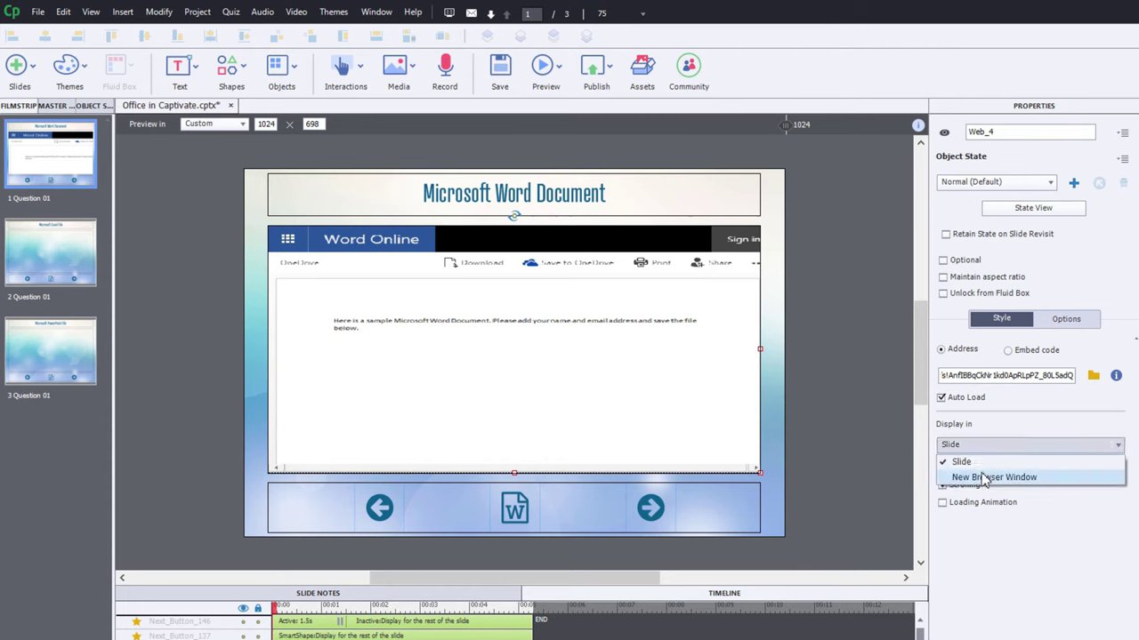
pyautogui.click(984, 478)
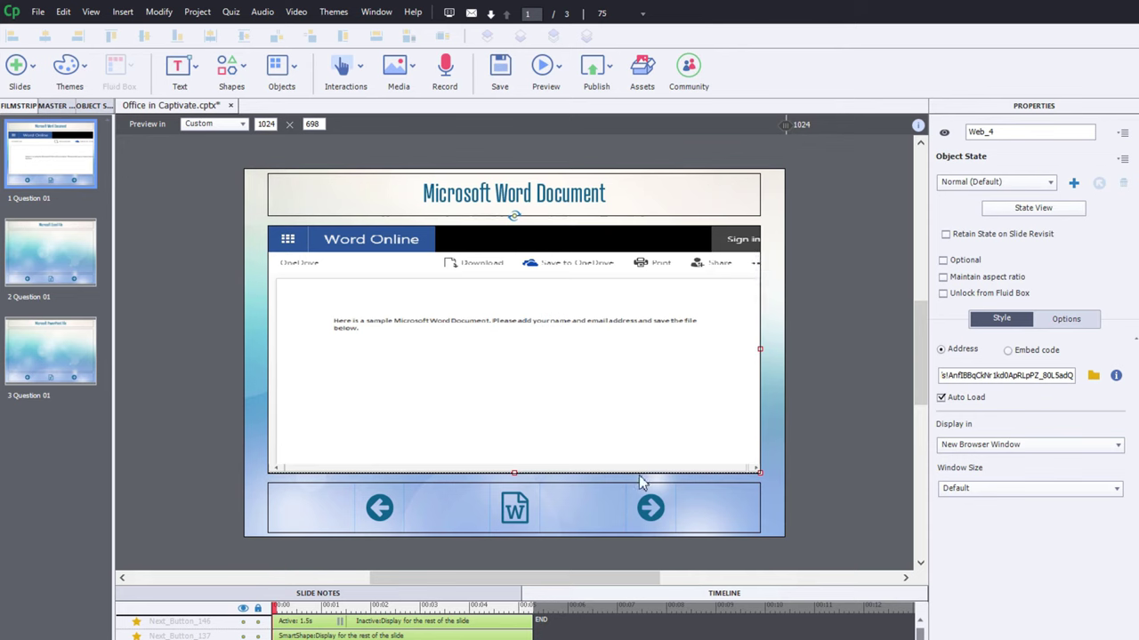
pyautogui.click(516, 513)
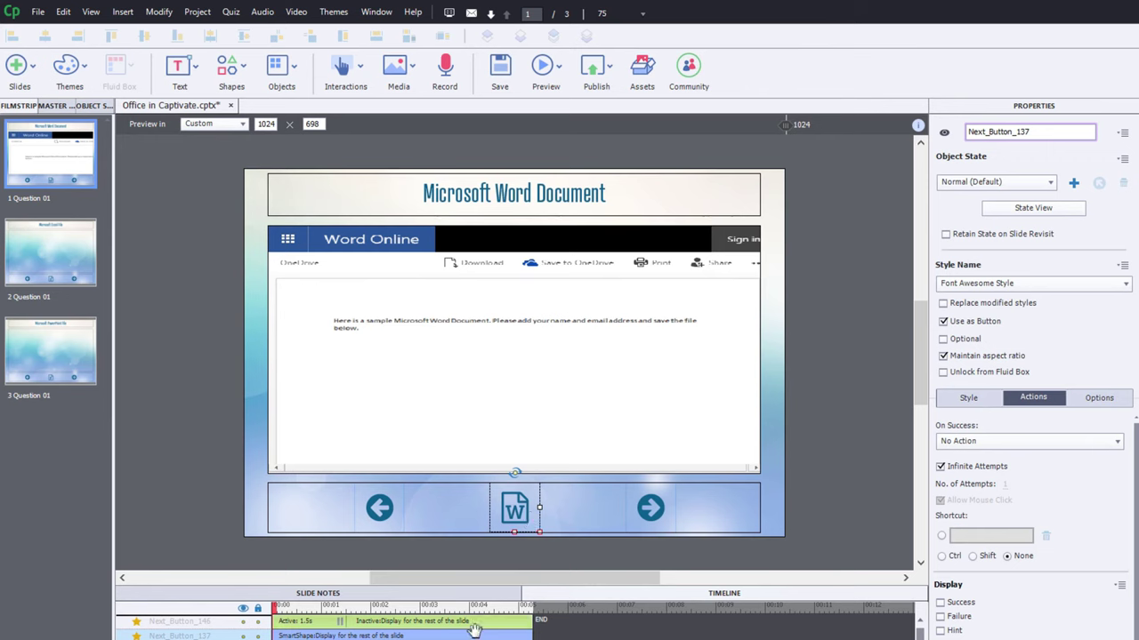
# Step: Set the Word button's On Success to Open URL or file with the OneDrive link, opening in New window
pyautogui.click(1018, 443)
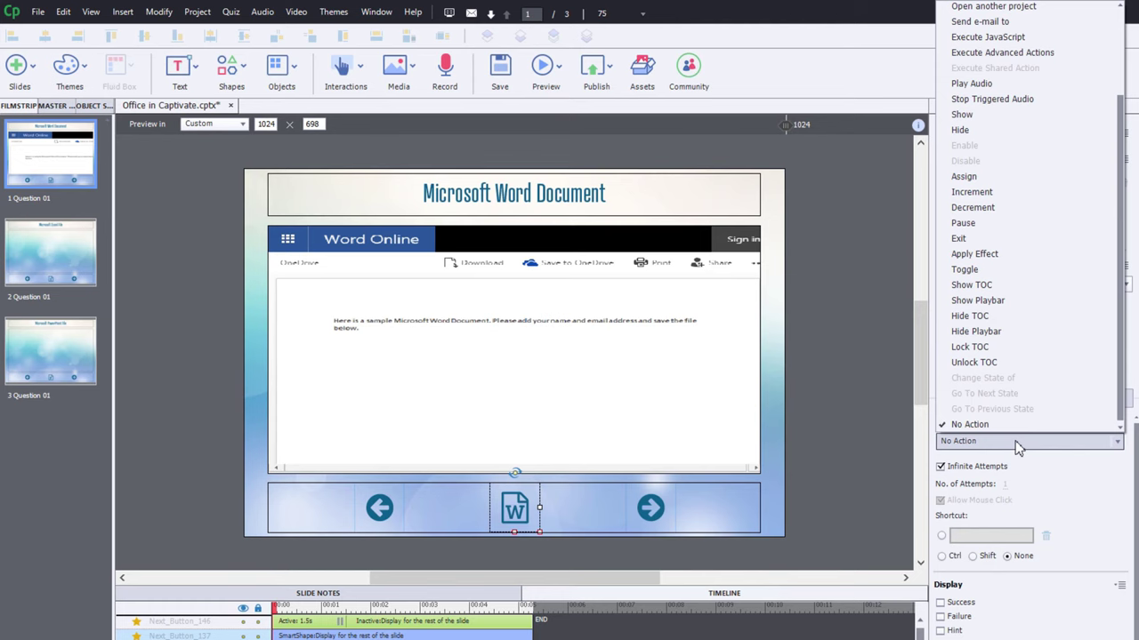
pyautogui.scroll(2, 1036, 293)
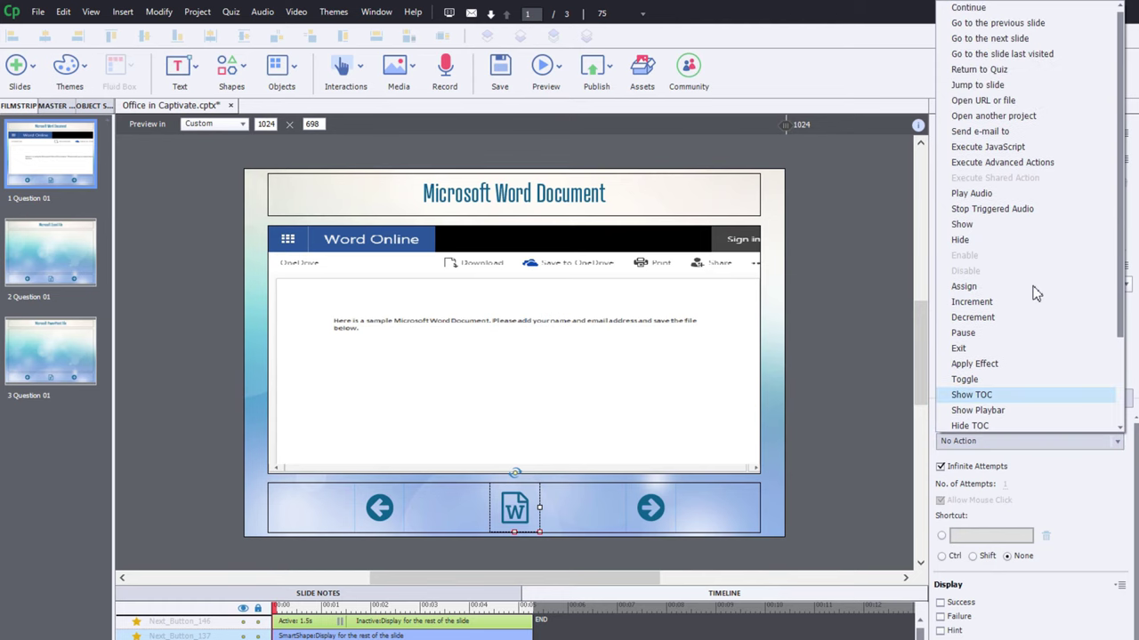
pyautogui.click(1020, 102)
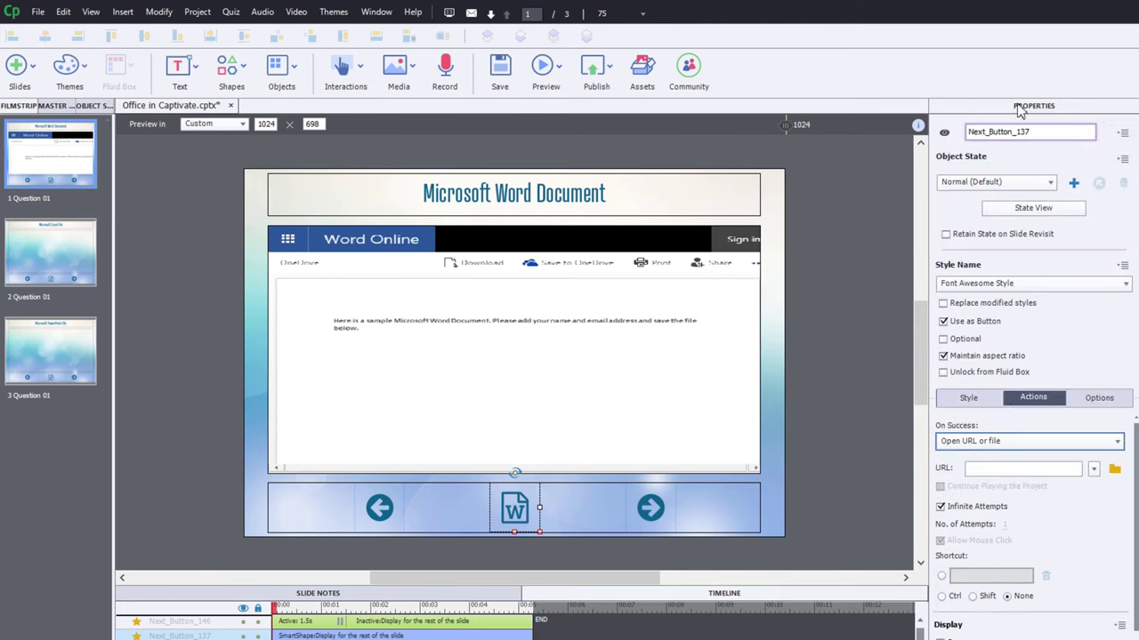
pyautogui.click(1002, 466)
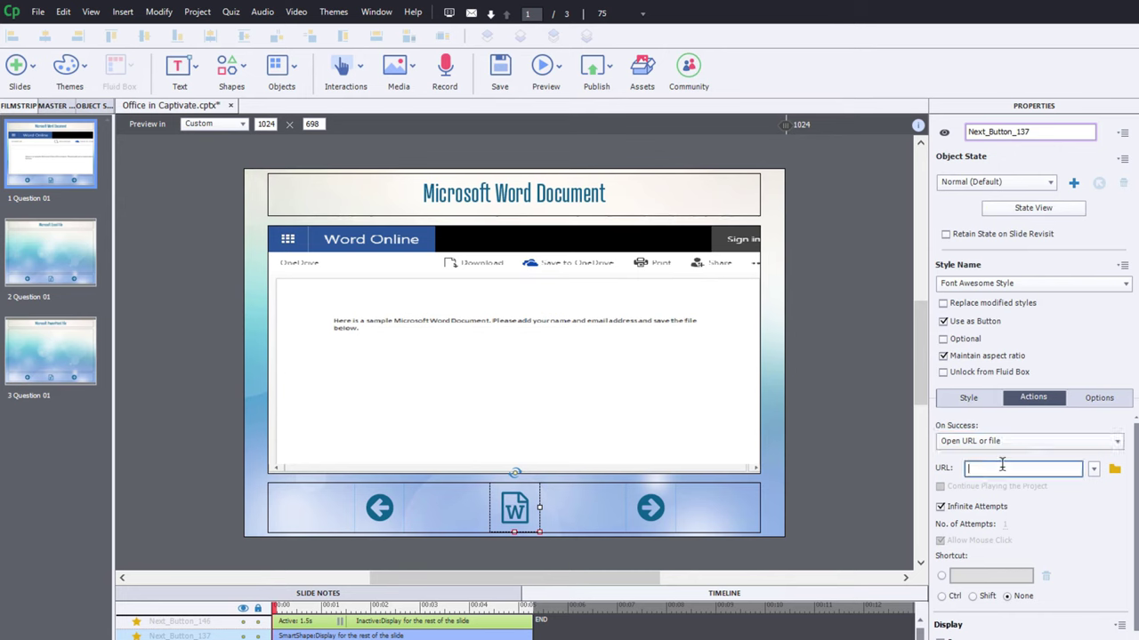
pyautogui.hotkey('ctrl', 'v')
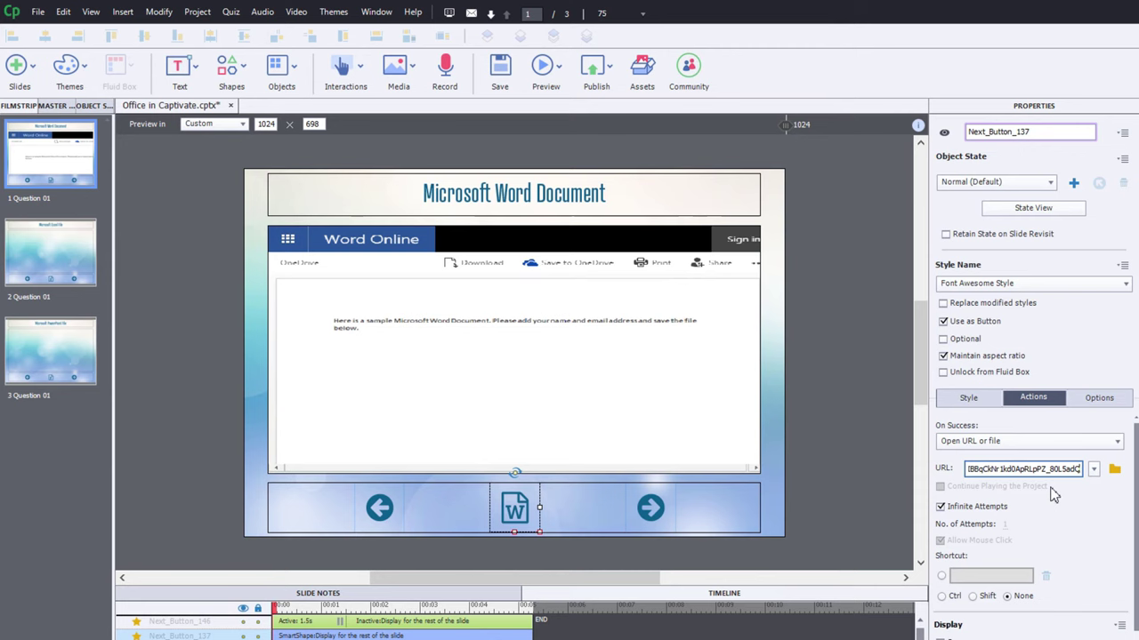
pyautogui.click(1093, 469)
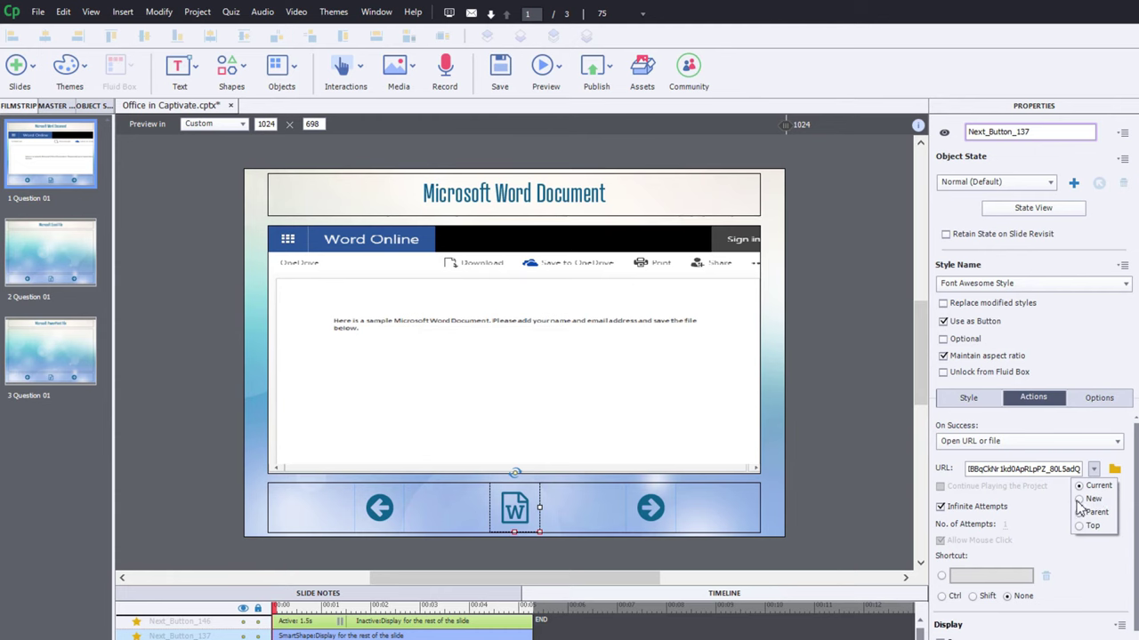
pyautogui.click(1079, 500)
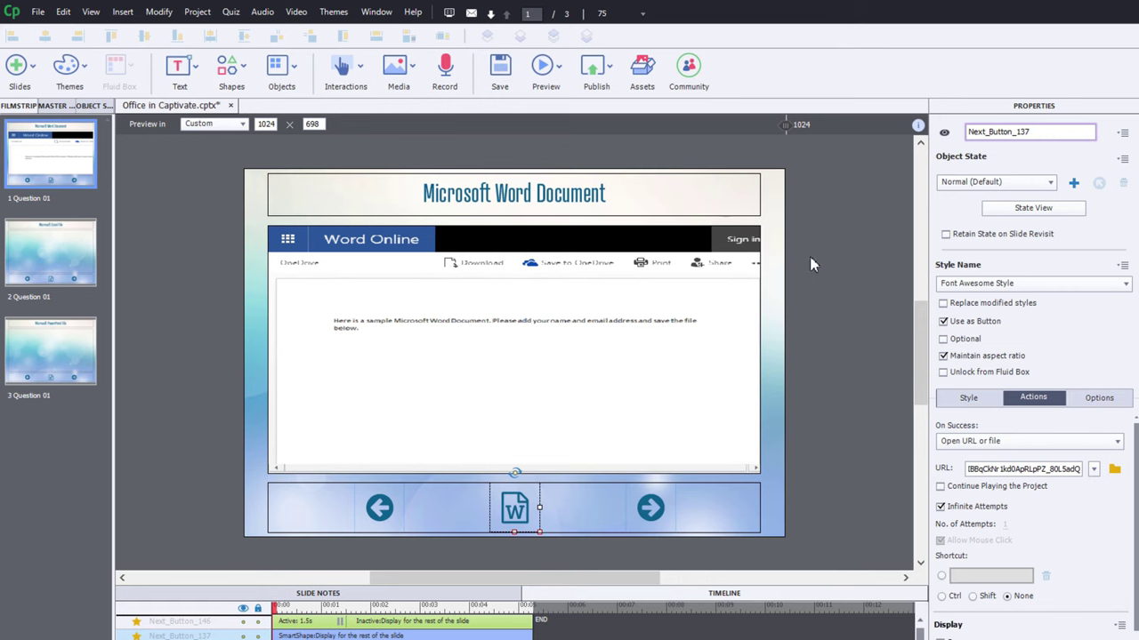
pyautogui.click(811, 264)
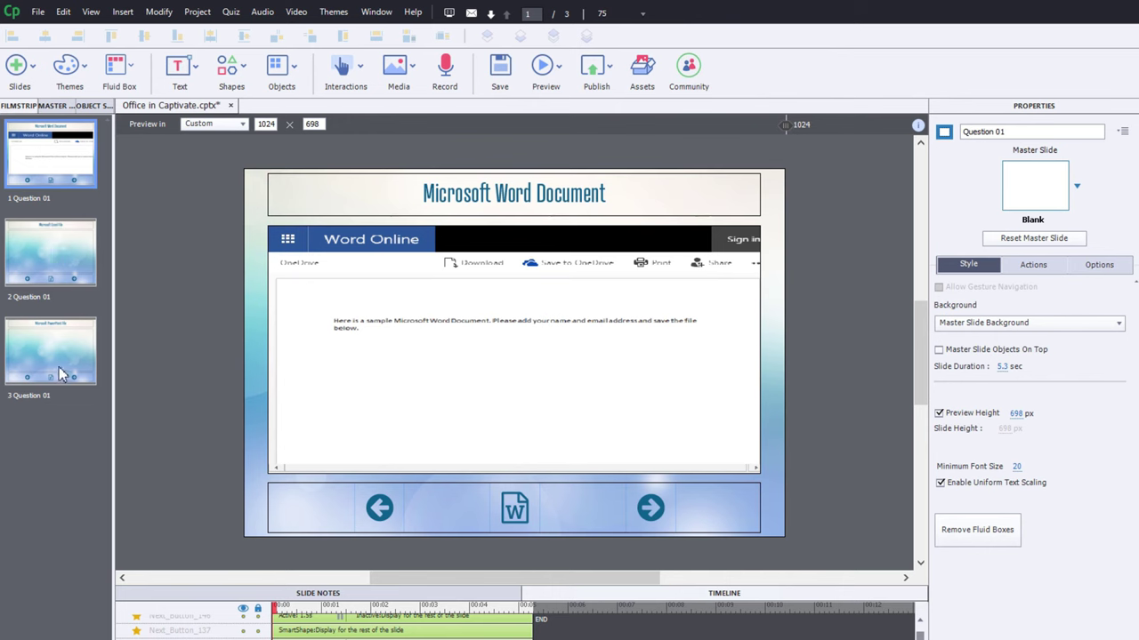
pyautogui.click(62, 266)
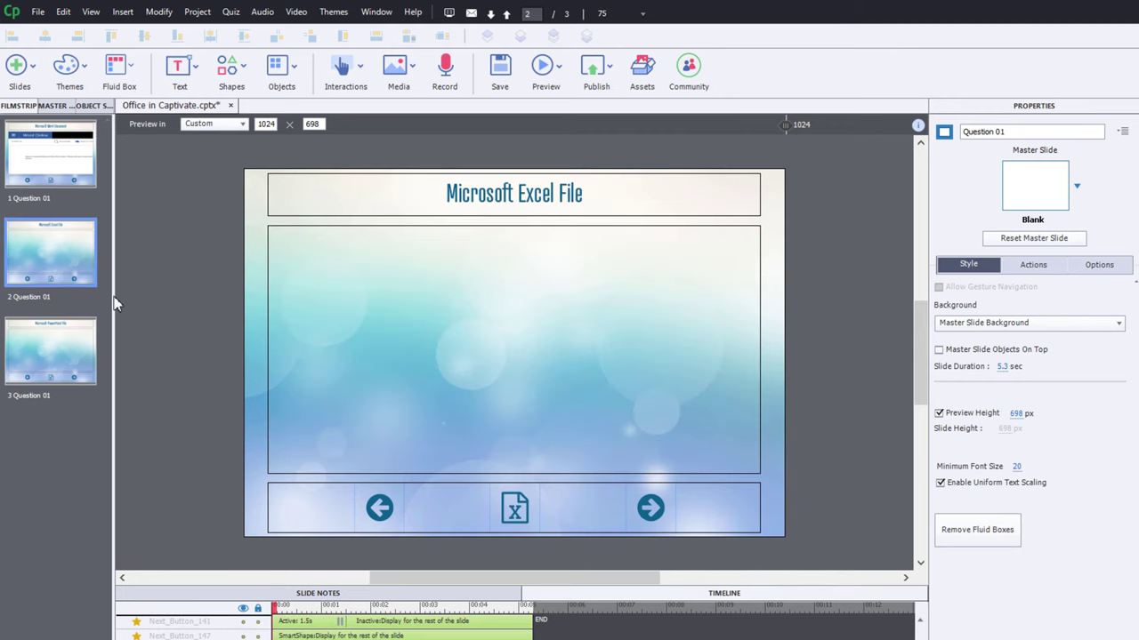
pyautogui.press('Up')
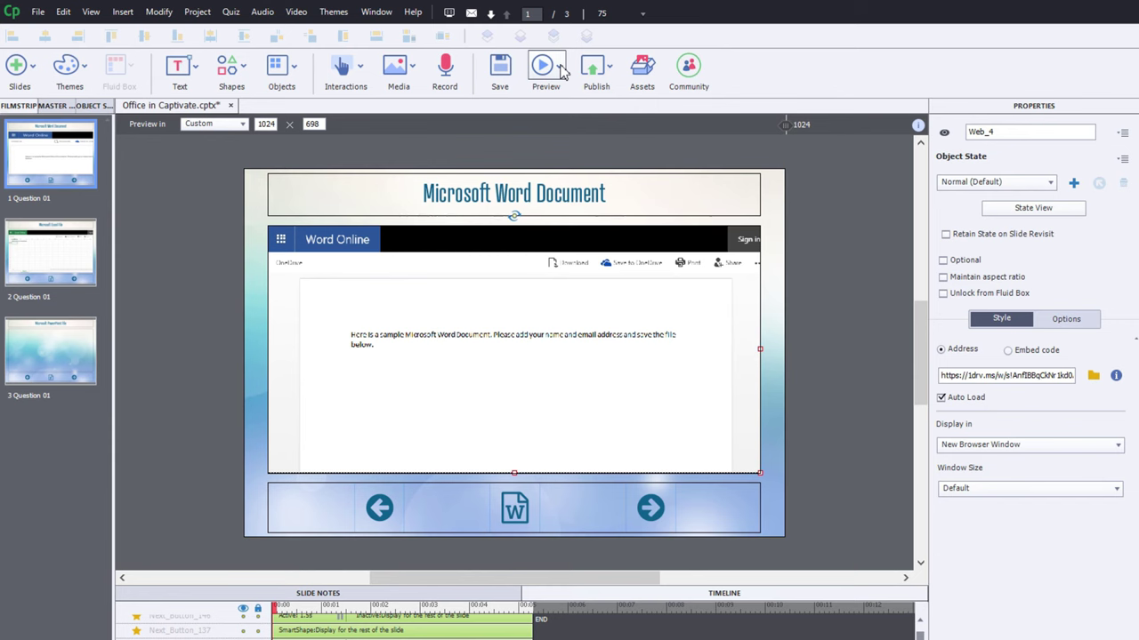
# Step: Preview the whole Project in a browser and start playback
pyautogui.click(560, 66)
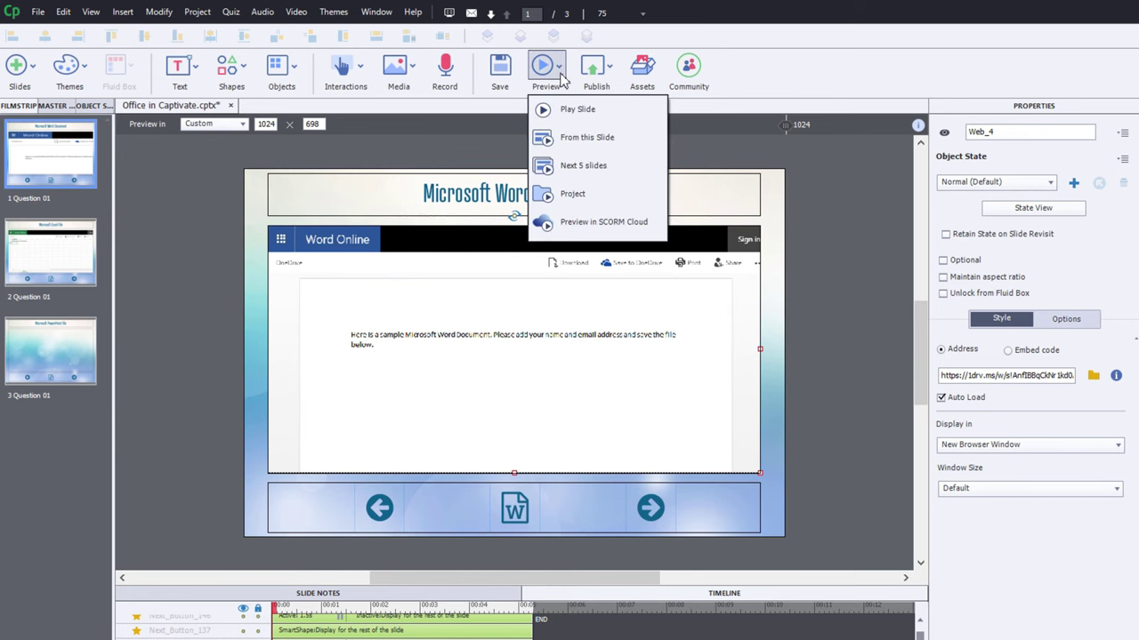
pyautogui.click(560, 197)
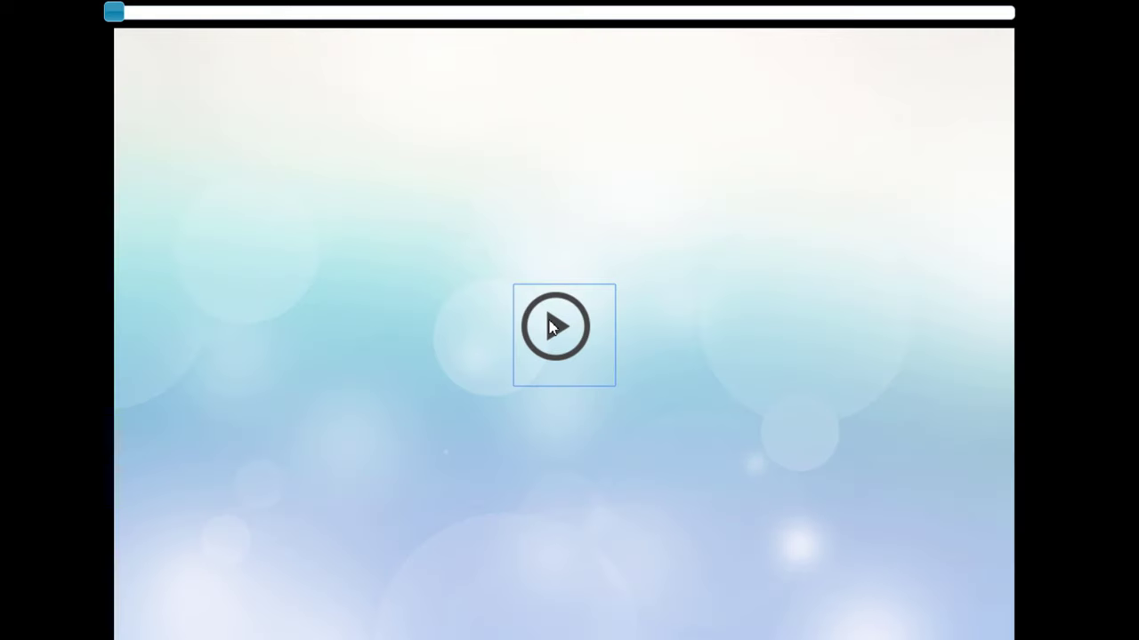
pyautogui.click(562, 326)
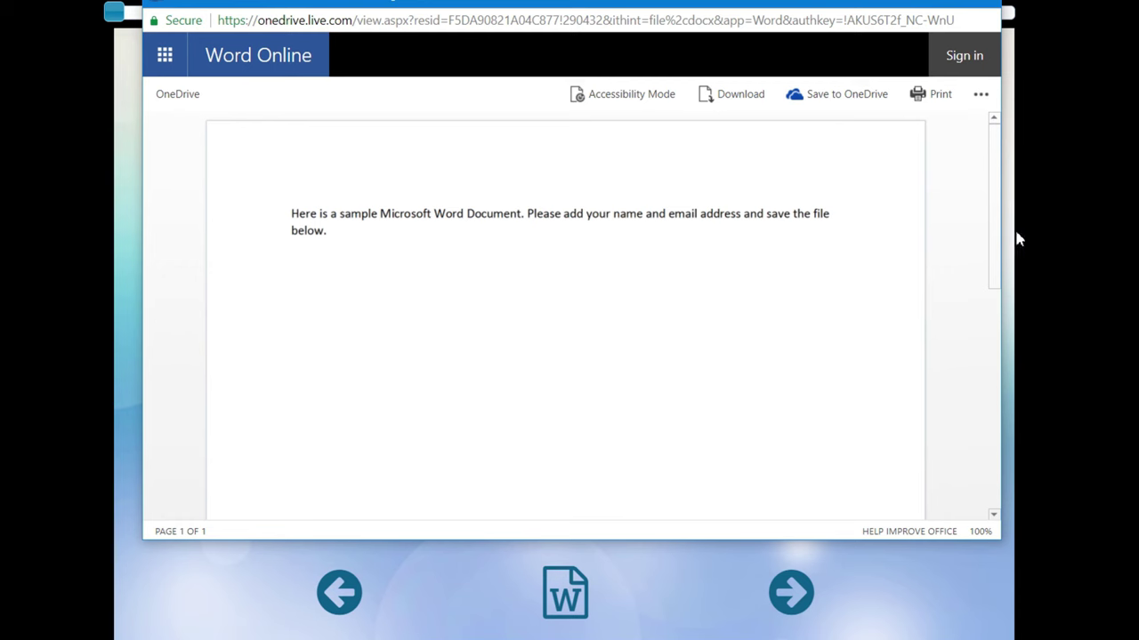
# Step: Close Word Online, advance to the Microsoft Excel File slide, and close the Excel Online window
pyautogui.click(987, 5)
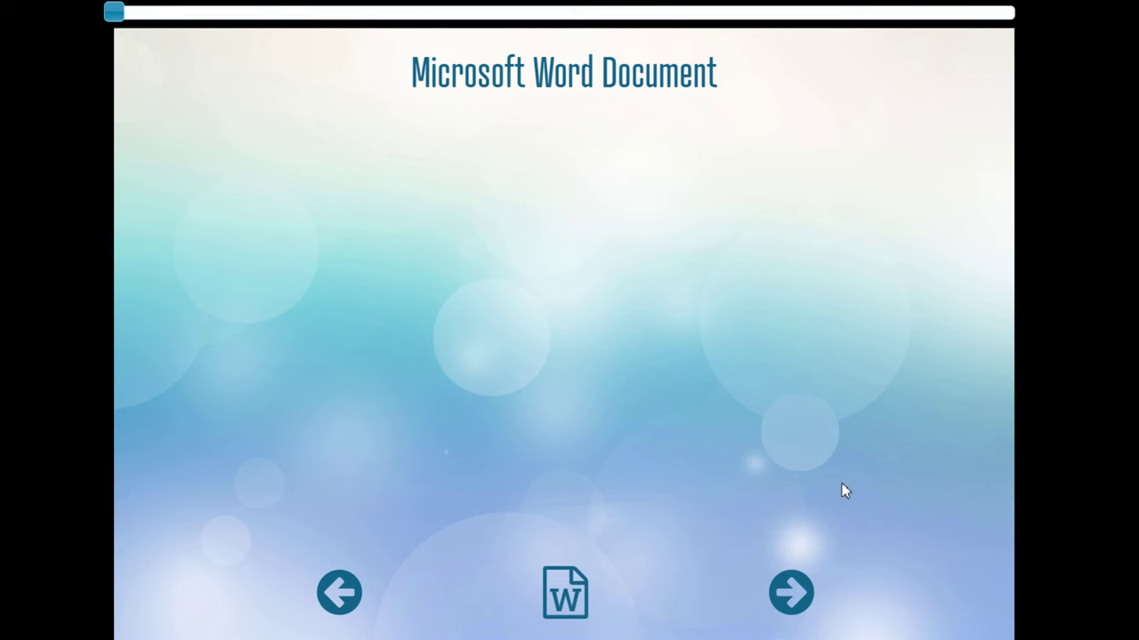
pyautogui.click(798, 597)
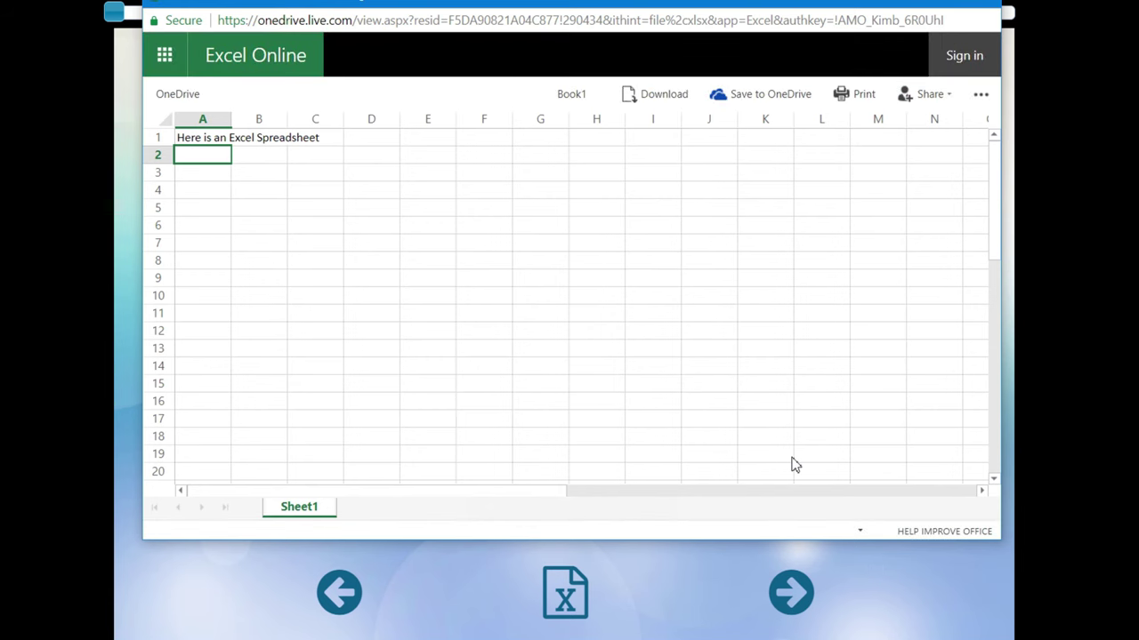
pyautogui.click(990, 4)
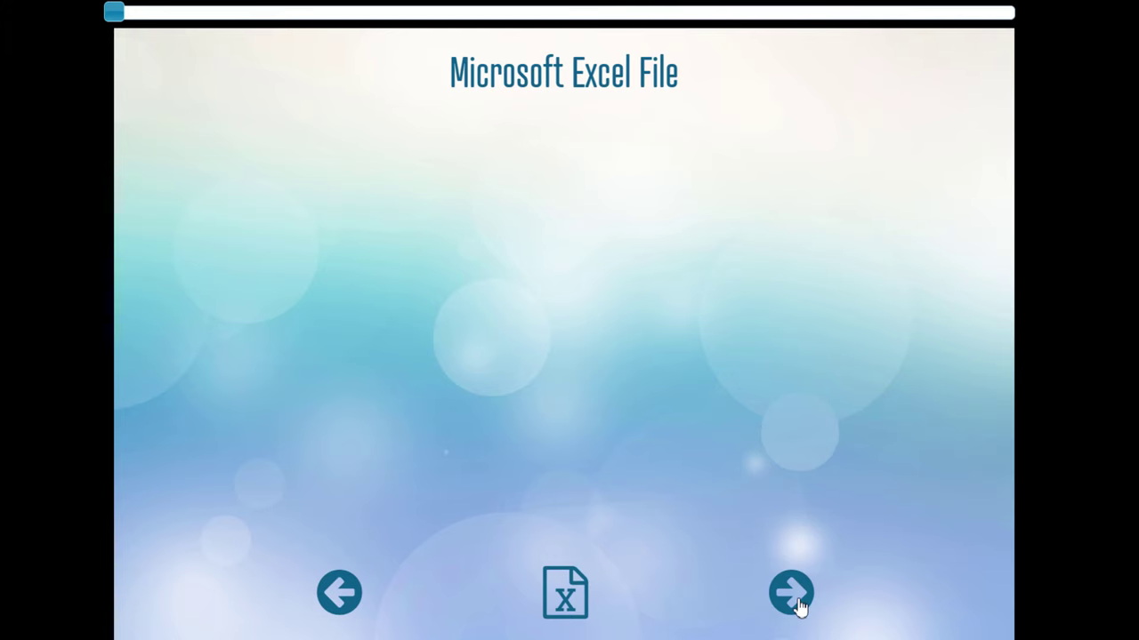
# Step: Advance to the Microsoft PowerPoint File slide and close its PowerPoint Online window
pyautogui.click(790, 592)
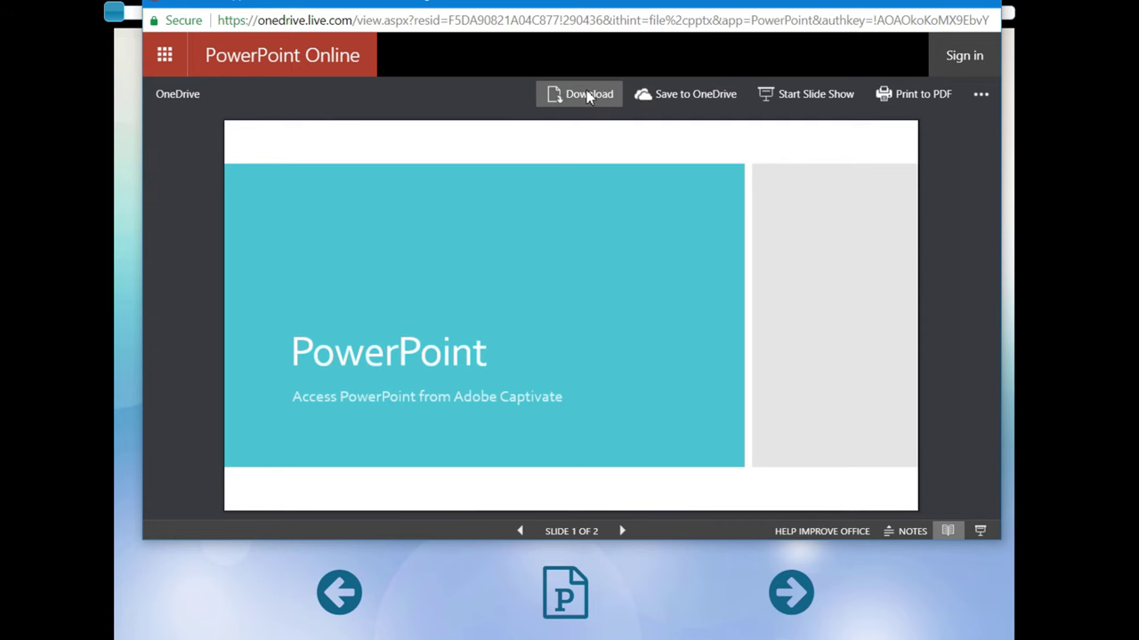
pyautogui.click(985, 11)
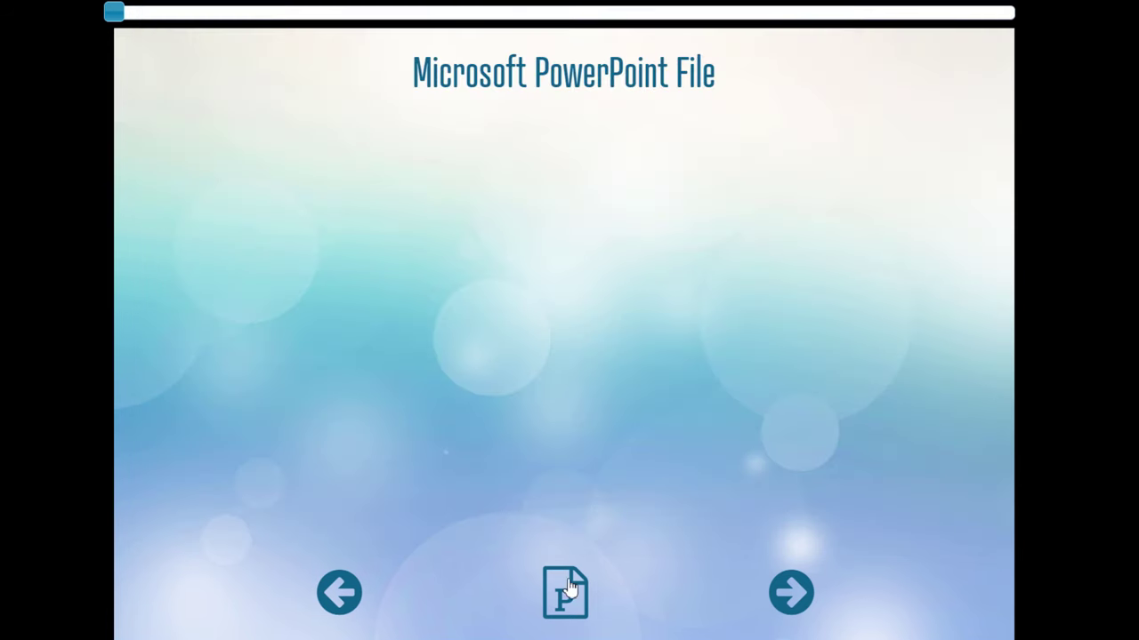